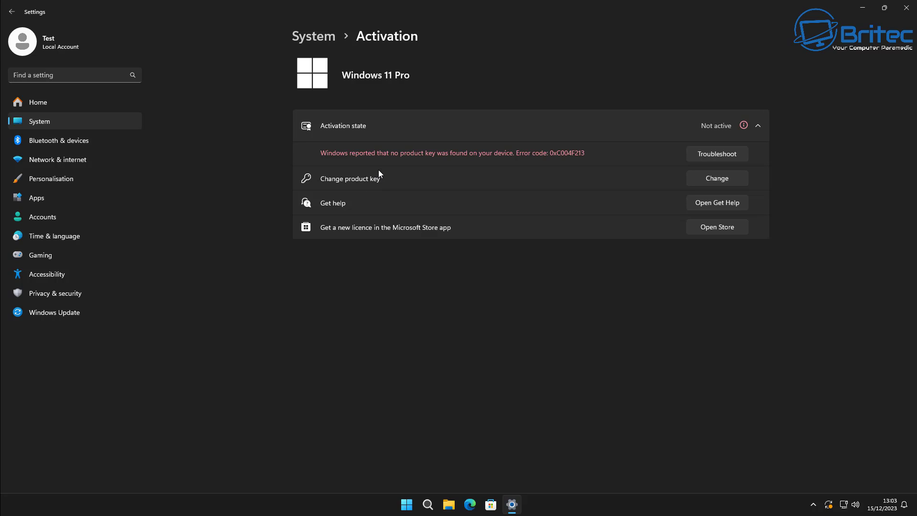
- Run the activation troubleshooter and report that the hardware on this device recently changed
click(756, 125)
click(756, 126)
click(735, 154)
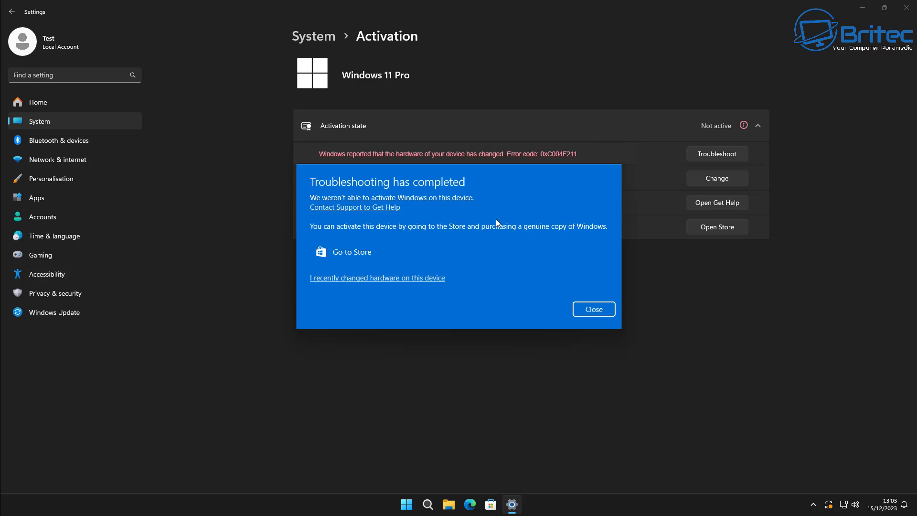
click(366, 278)
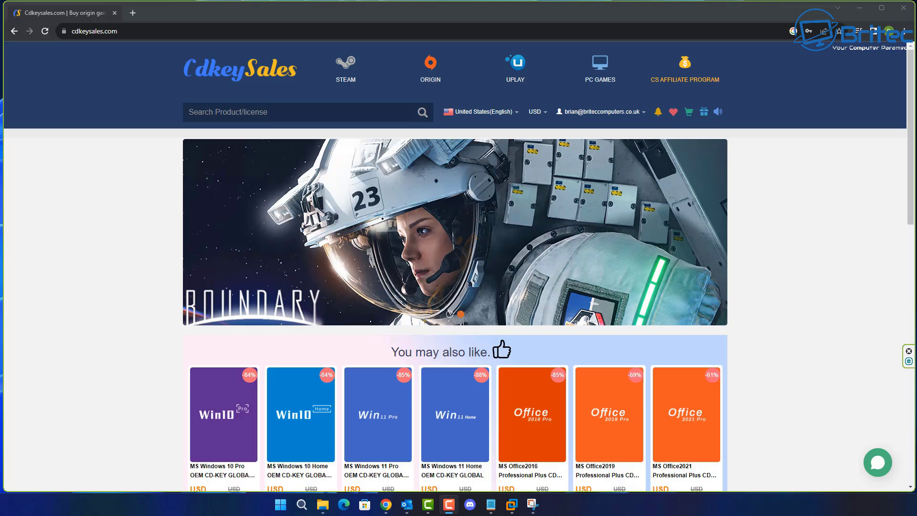
- Open the Windows 10 Pro OEM key product page and proceed to checkout
scroll(398, 399, down, 1)
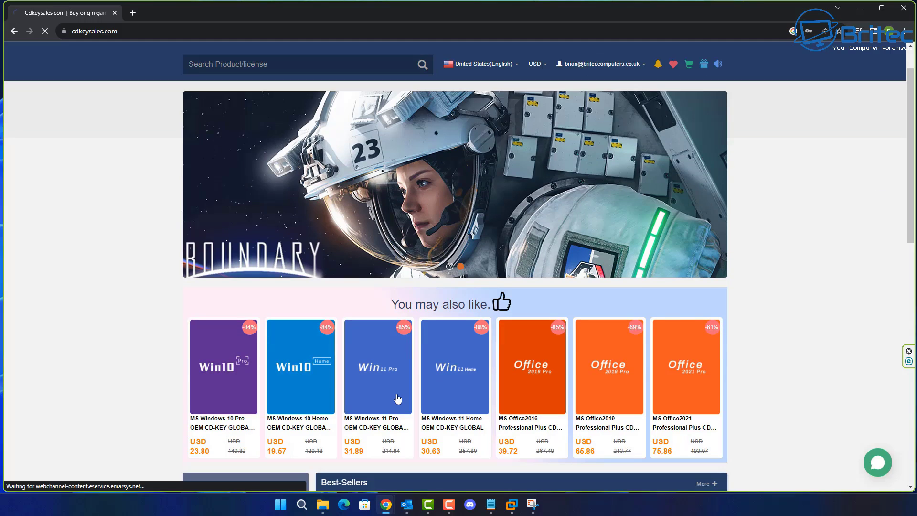
click(398, 399)
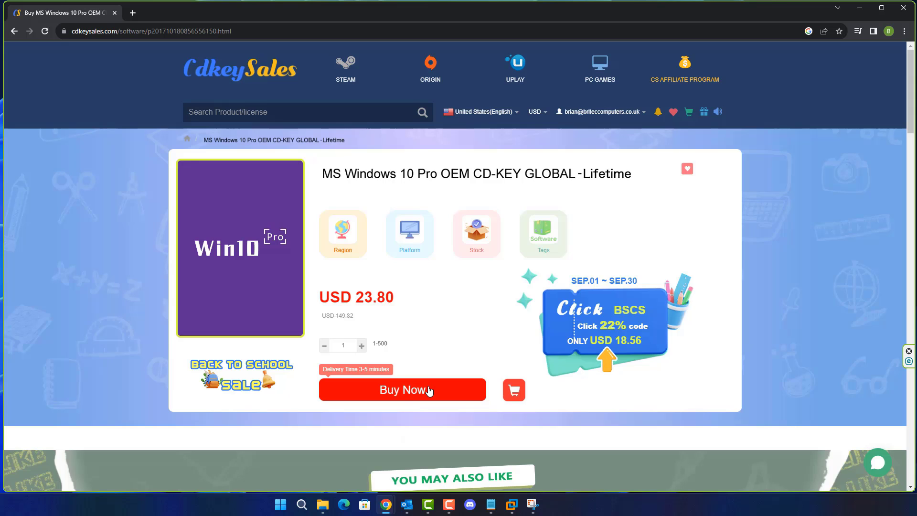
click(429, 390)
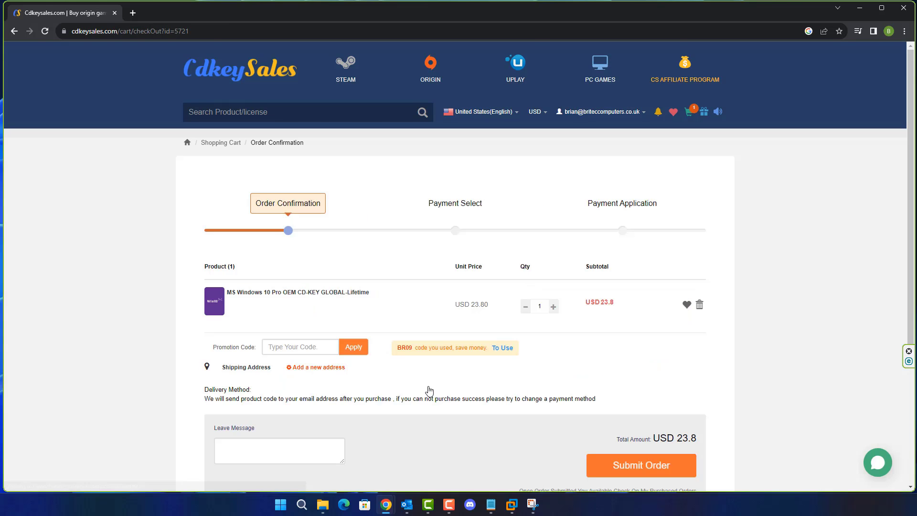
- Apply promo code BR09 for a USD 16.66 total, submit the order, and choose PayPal
click(320, 354)
text(BR09)
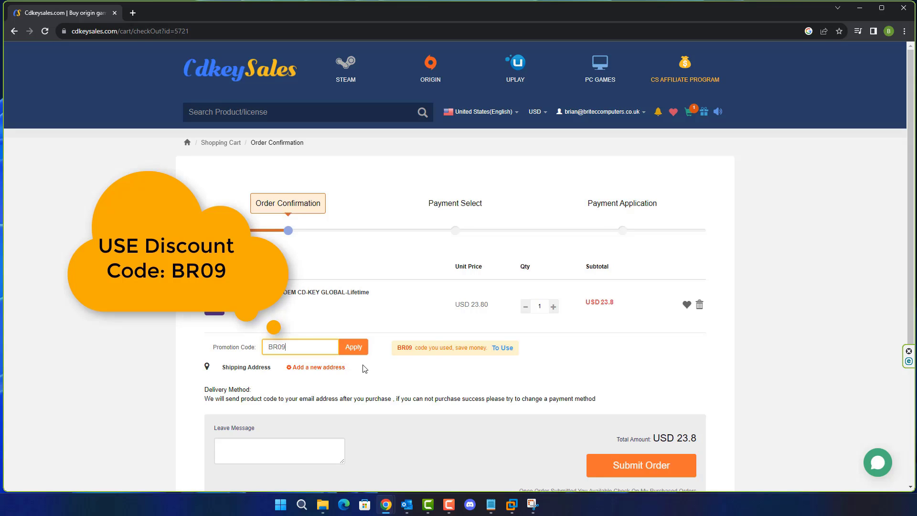
click(355, 351)
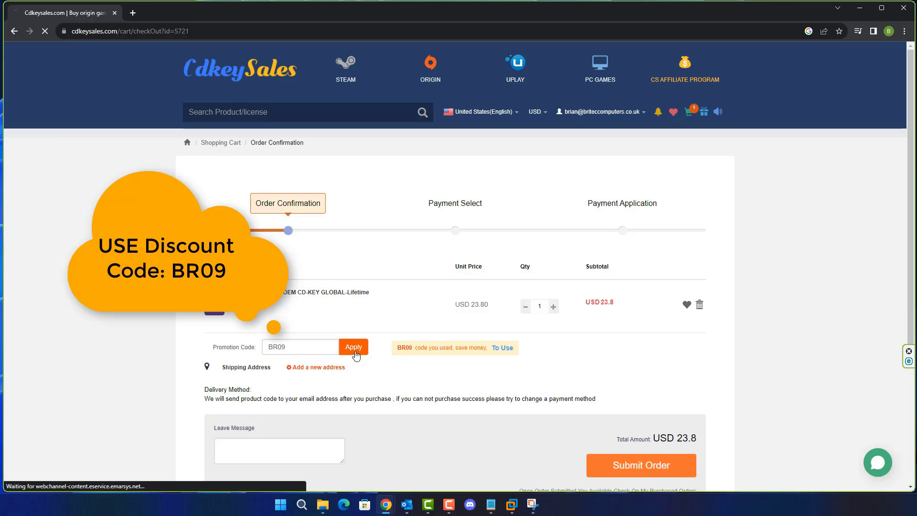
click(647, 472)
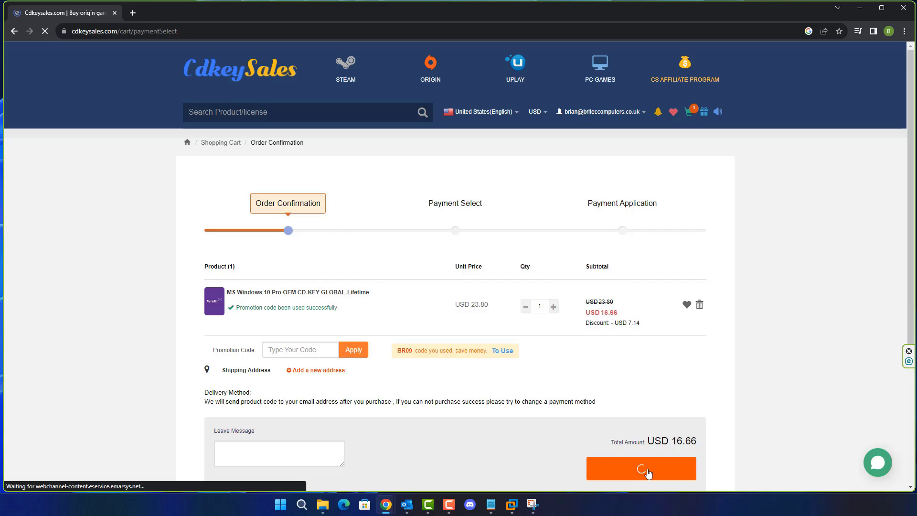
click(354, 310)
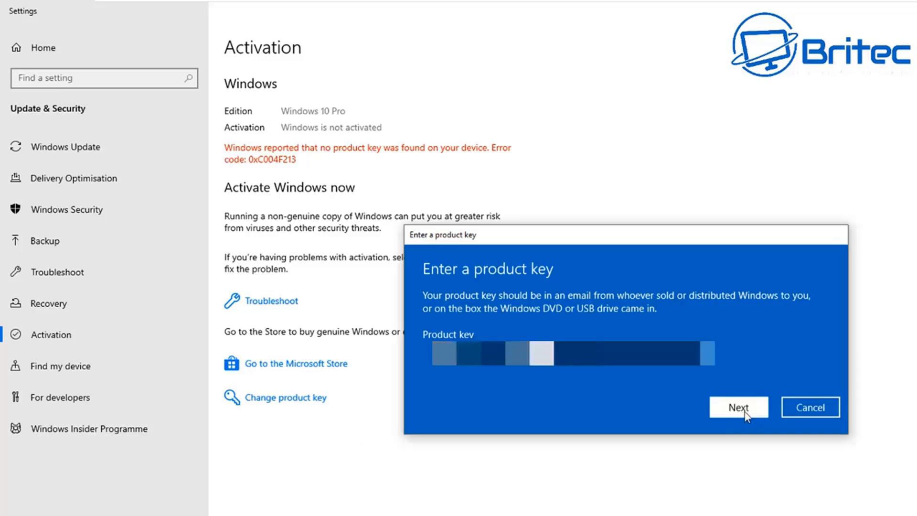
- Activate Windows with the purchased key, then go to Windows Update > Advanced options > Recovery
click(744, 411)
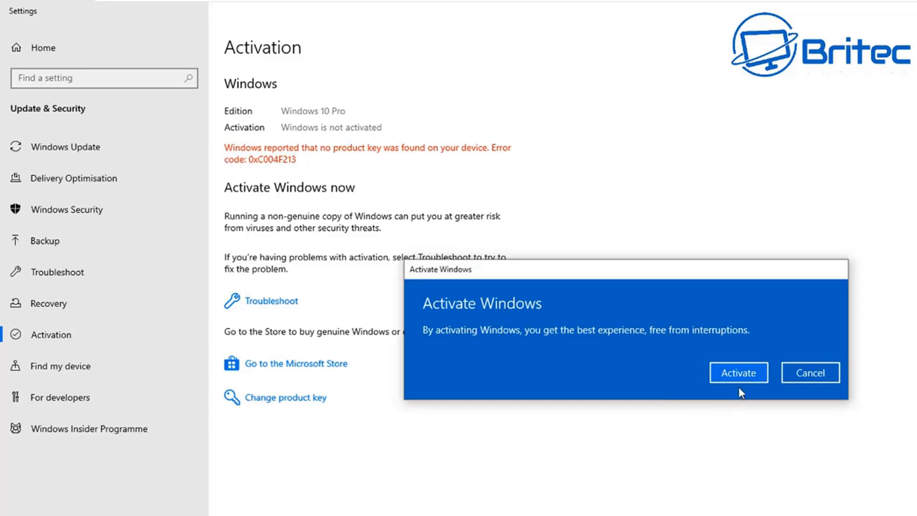
click(740, 376)
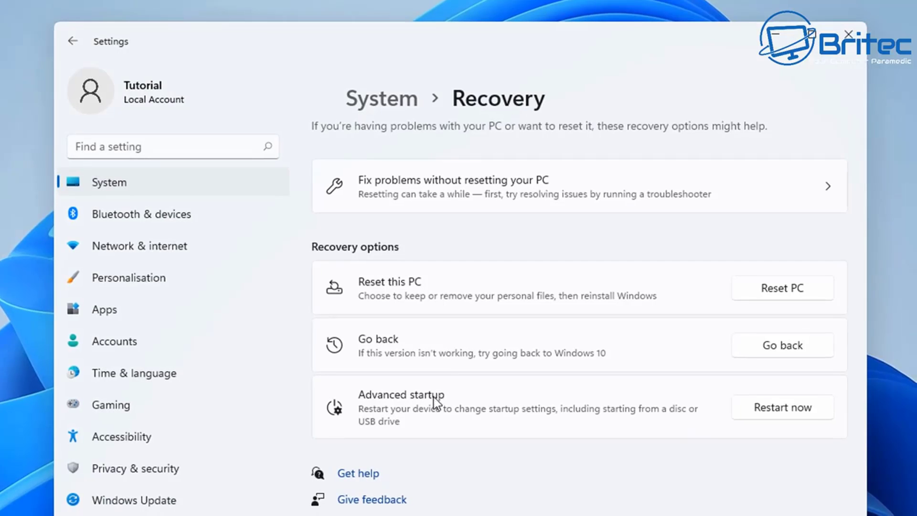
click(146, 506)
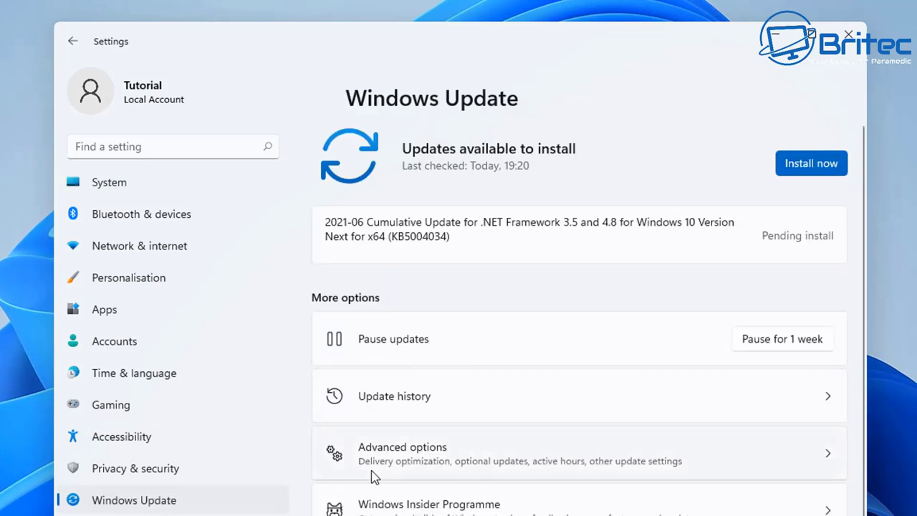
click(442, 462)
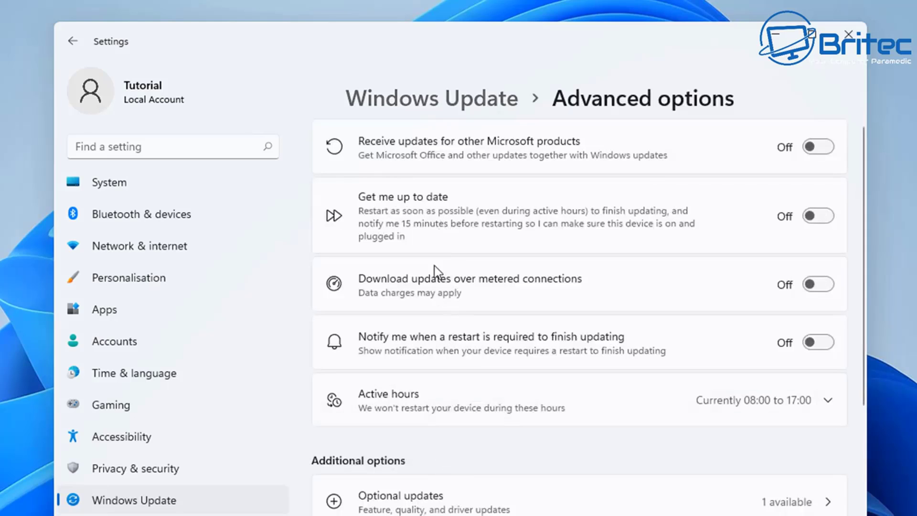
scroll(436, 253, down, 5)
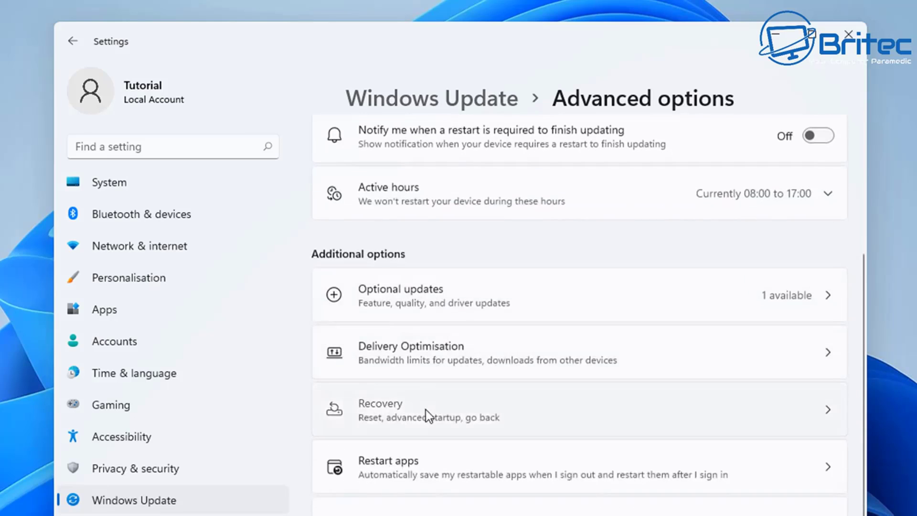
click(425, 408)
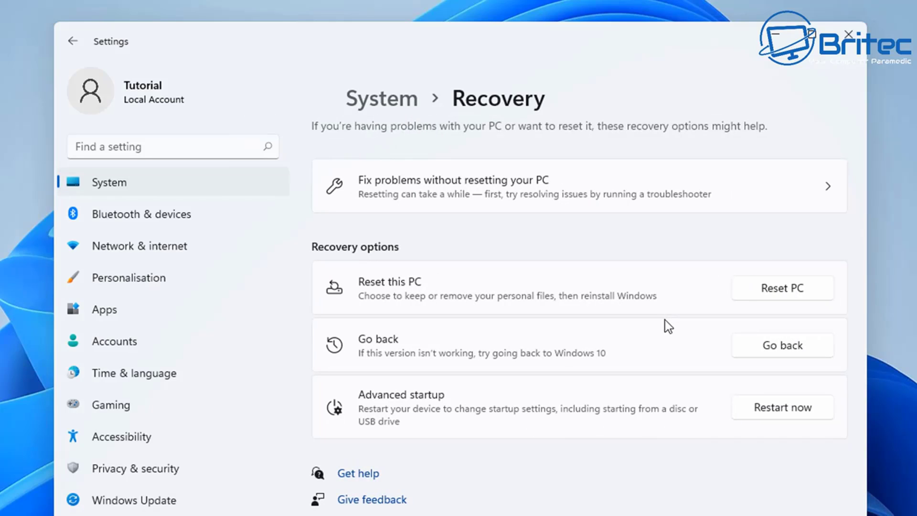
- Start going back to the earlier build, giving another reason and checking for updates
click(775, 349)
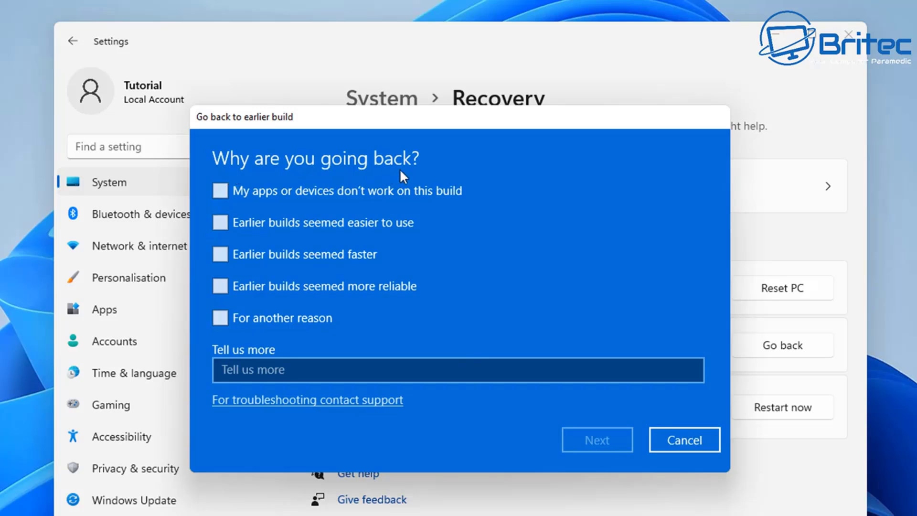
click(268, 317)
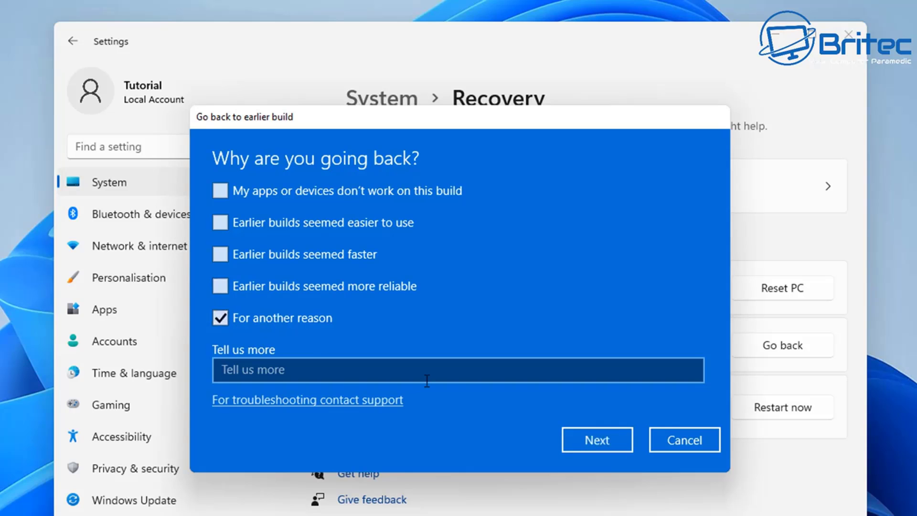
click(605, 439)
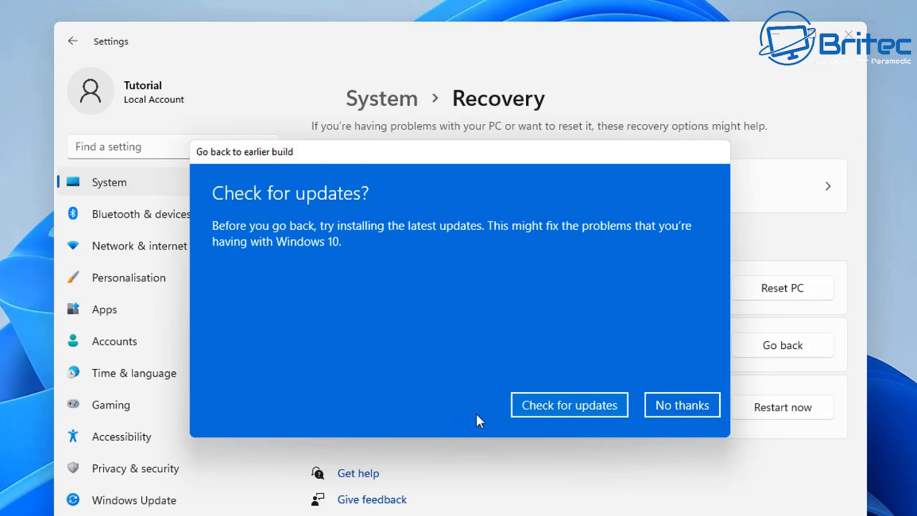
click(574, 408)
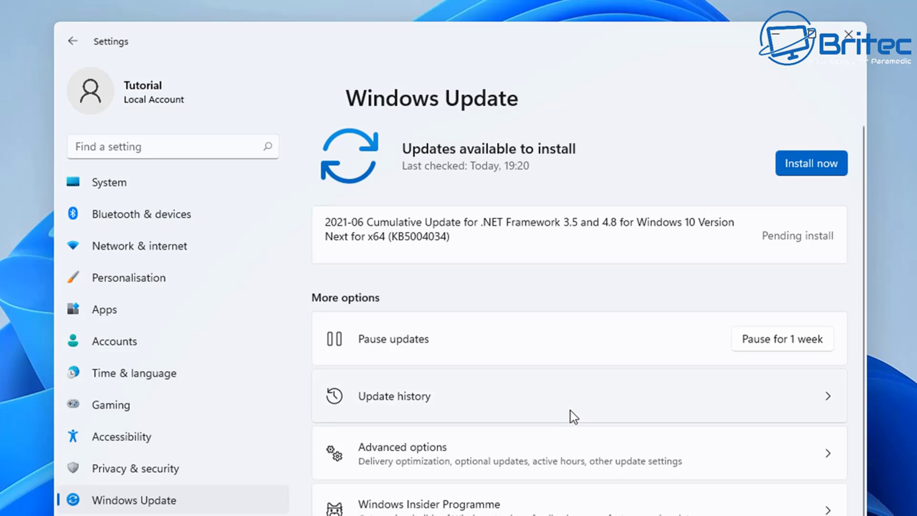
- Return to the Recovery page through Windows Update Advanced options
click(472, 446)
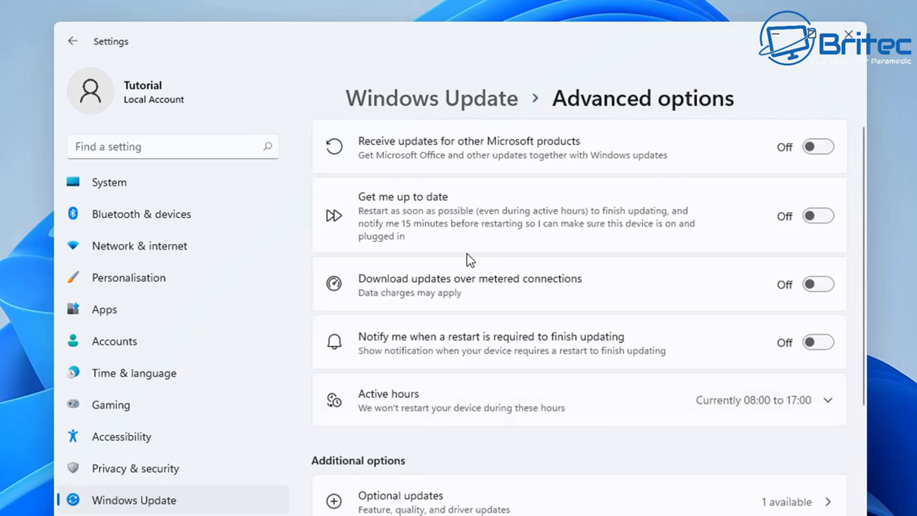
scroll(449, 450, down, 3)
click(436, 475)
- Restart Go back, decline updates with No thanks, pass the warnings, and begin rolling back
click(785, 350)
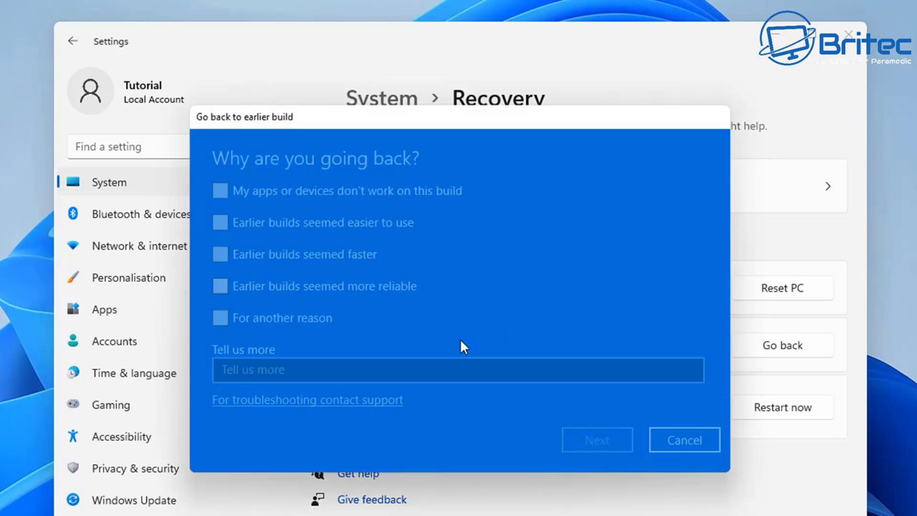
click(277, 314)
click(600, 439)
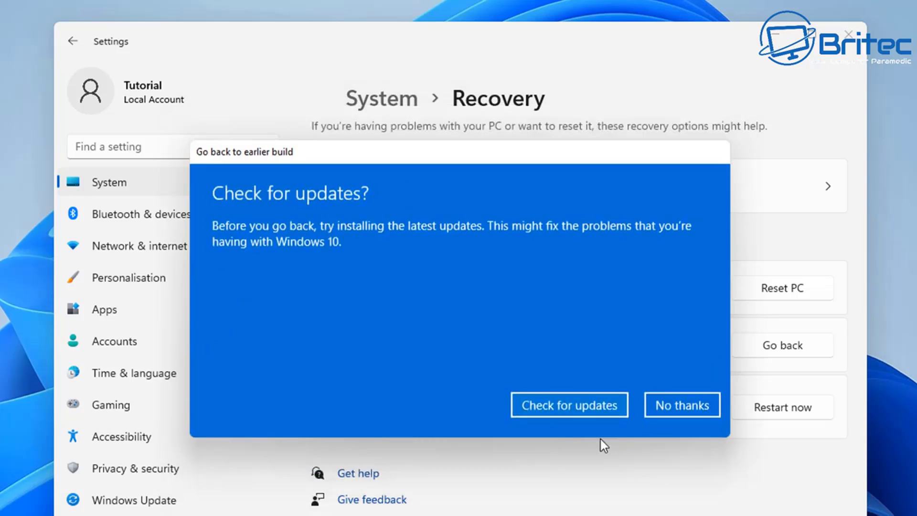
click(679, 407)
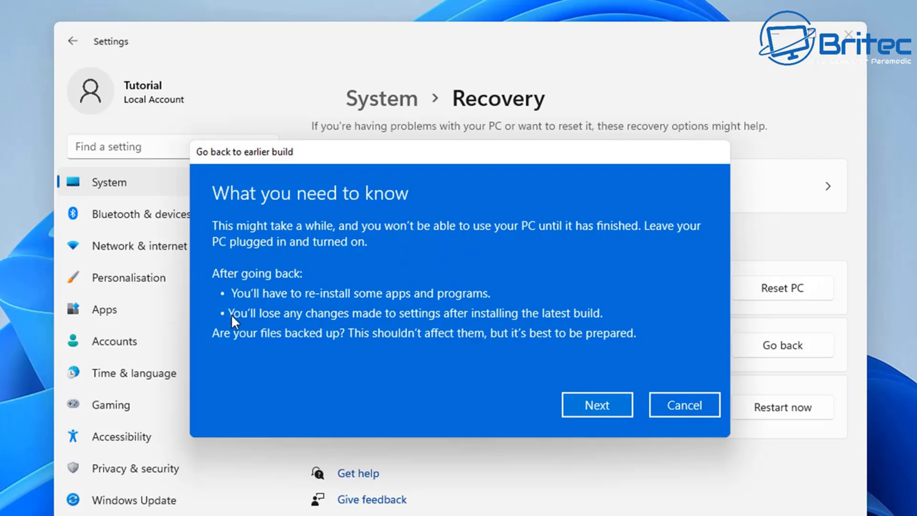
click(611, 409)
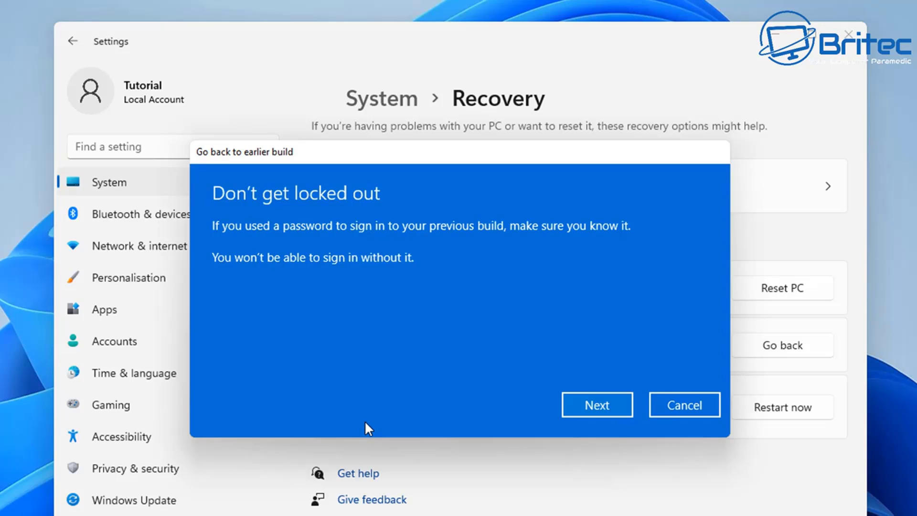
click(600, 411)
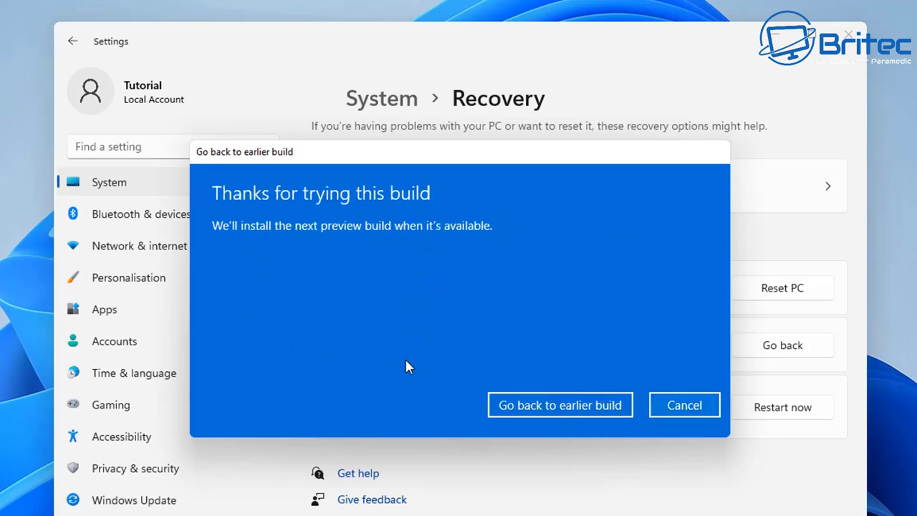
click(540, 406)
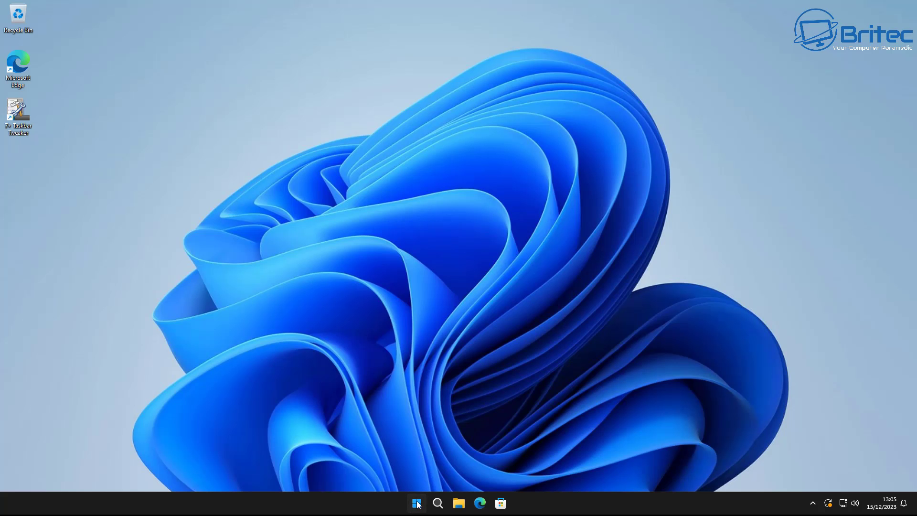
- Open Settings from the Start menu and go to System > Recovery
click(416, 502)
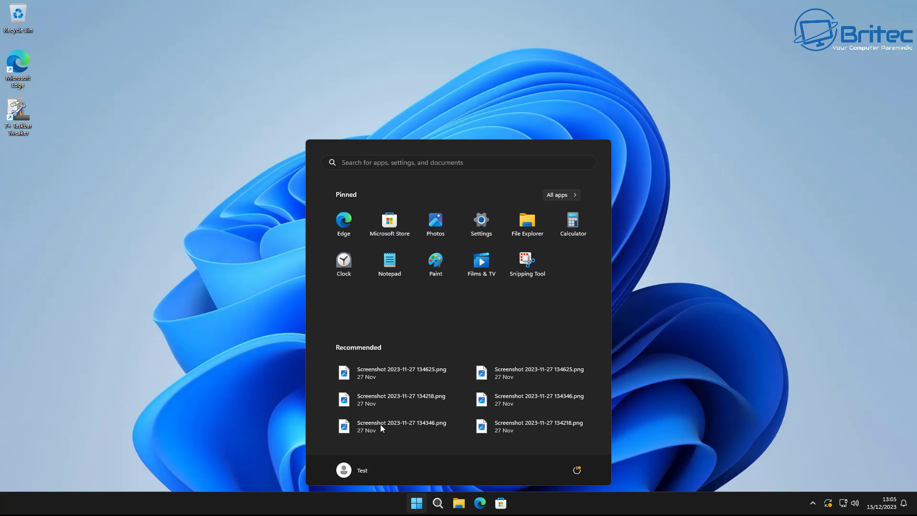
click(481, 222)
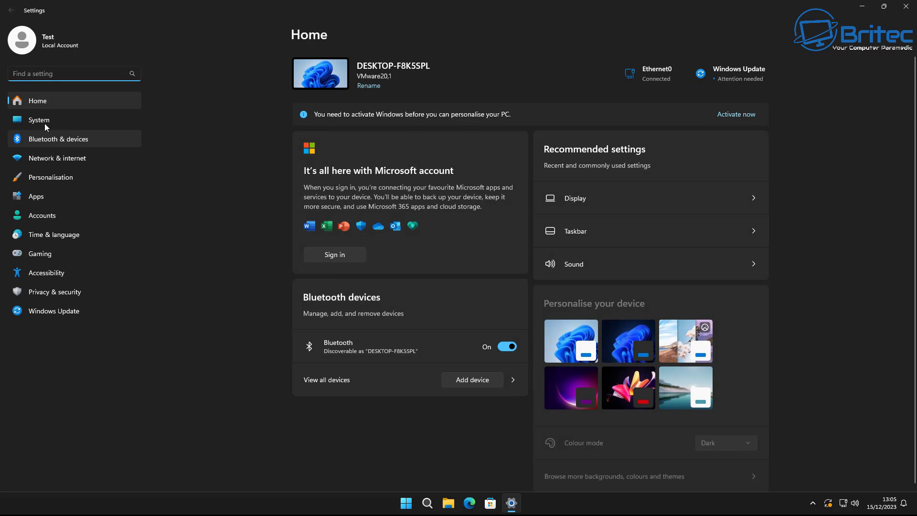
click(43, 120)
scroll(430, 306, down, 5)
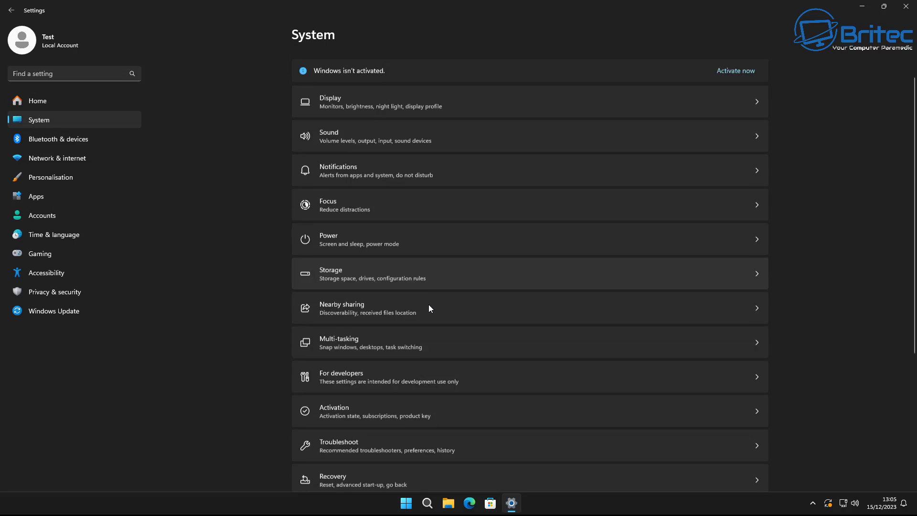
scroll(394, 382, down, 2)
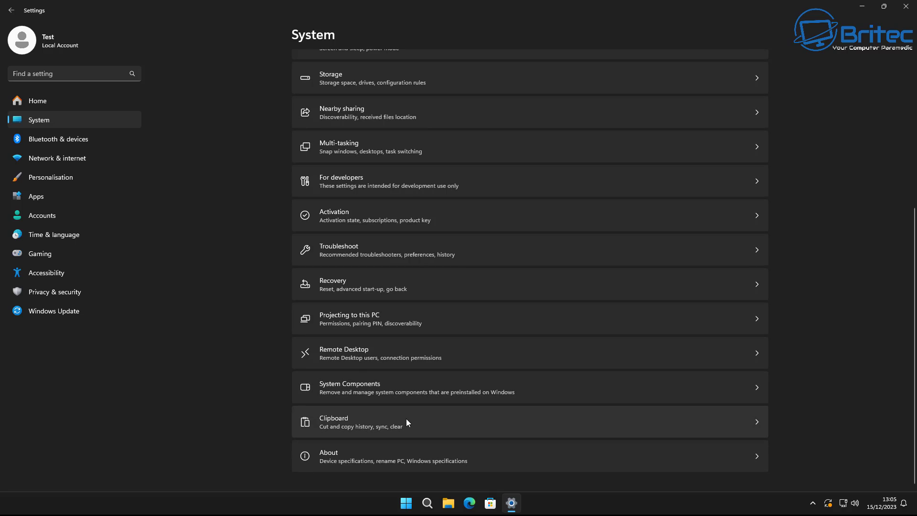
click(383, 285)
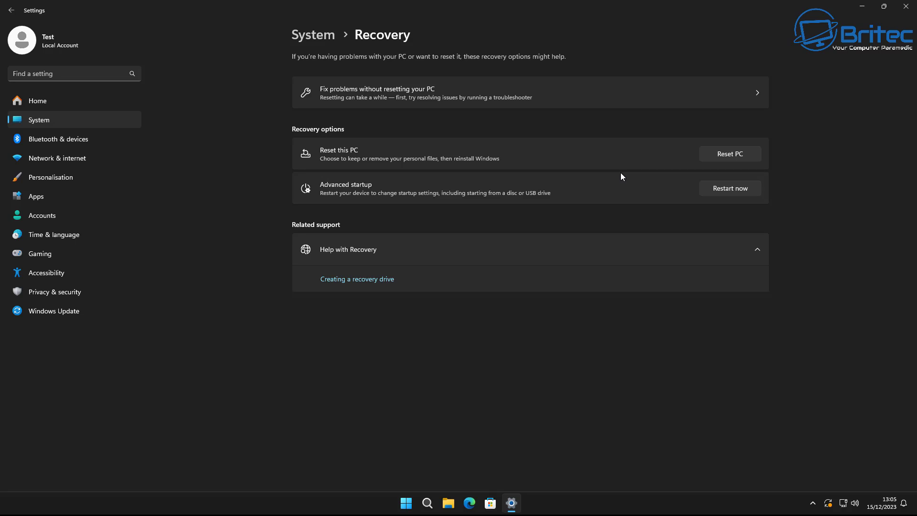
- Close the Settings window and open Windows Search from the taskbar
click(905, 6)
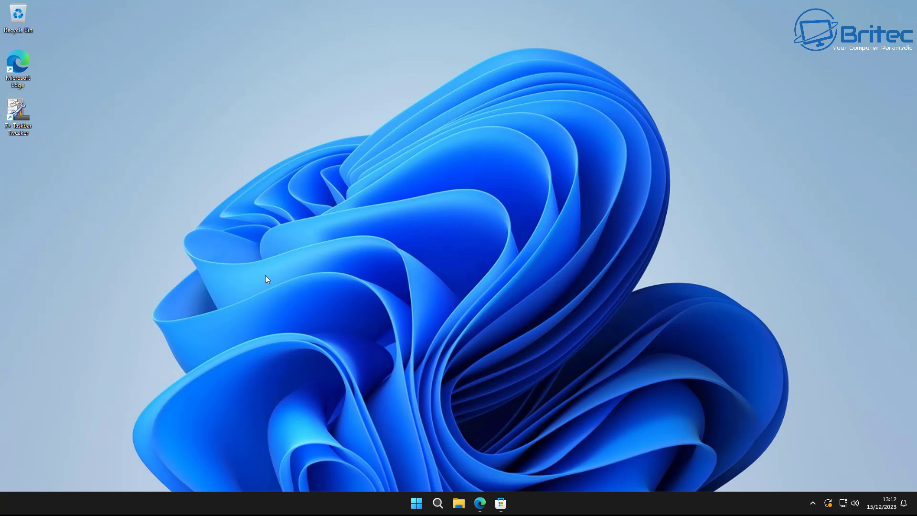
click(438, 503)
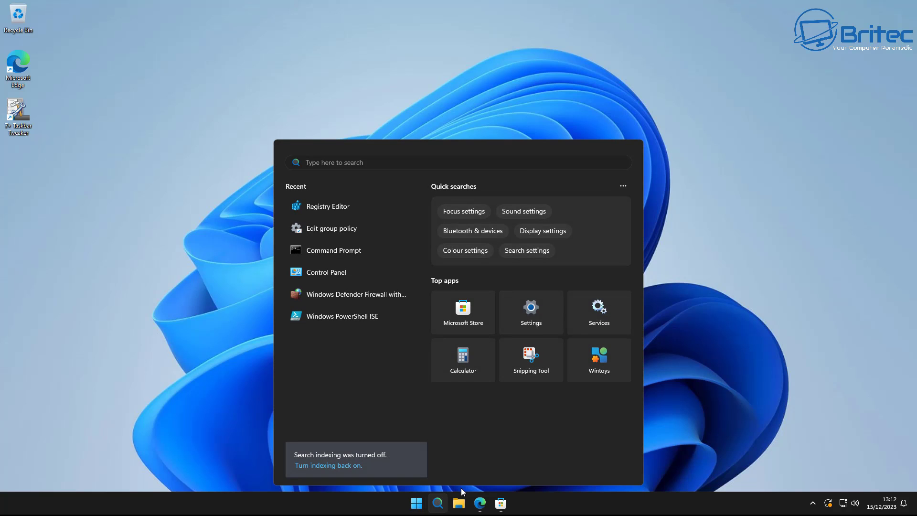
- Launch Command Prompt as administrator, accepting the UAC prompt
right_click(321, 254)
click(381, 271)
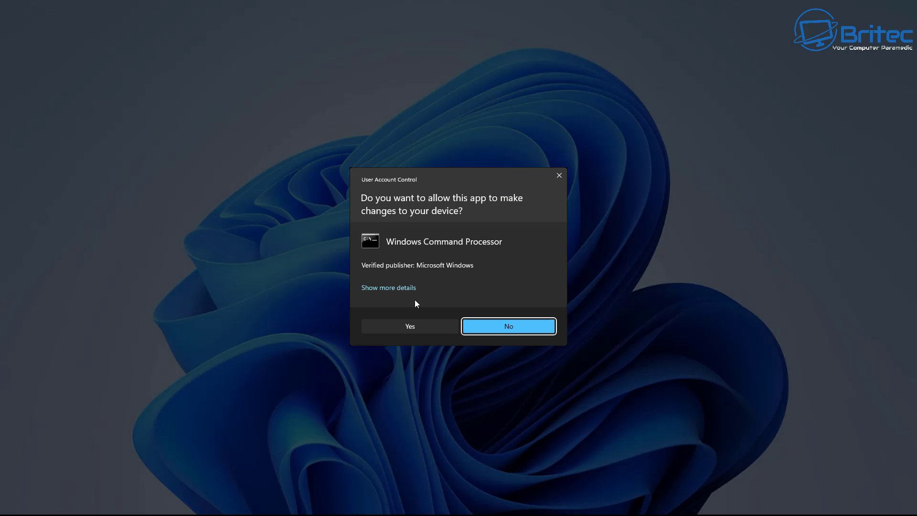
click(443, 330)
drag(211, 37, 401, 128)
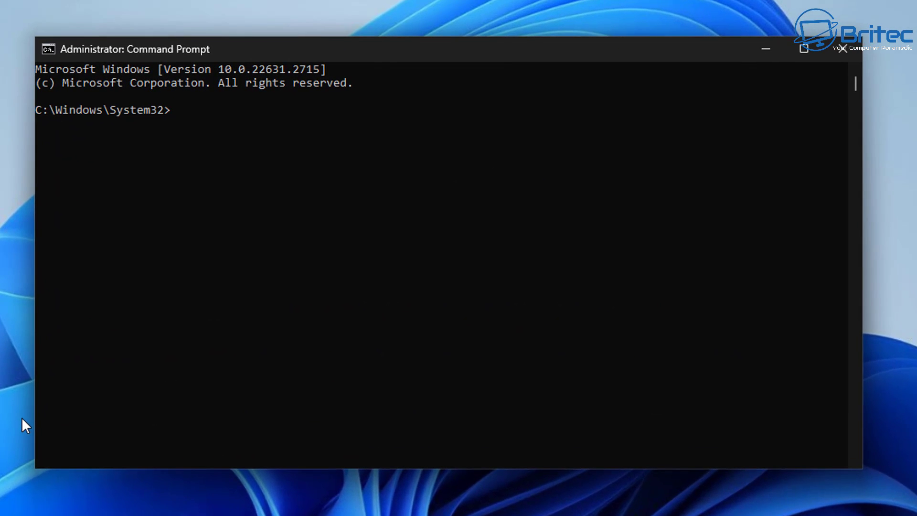
- Run slmgr -rearm, acknowledge the success message, and close Command Prompt
text(slmgr -rearm)
key(Return)
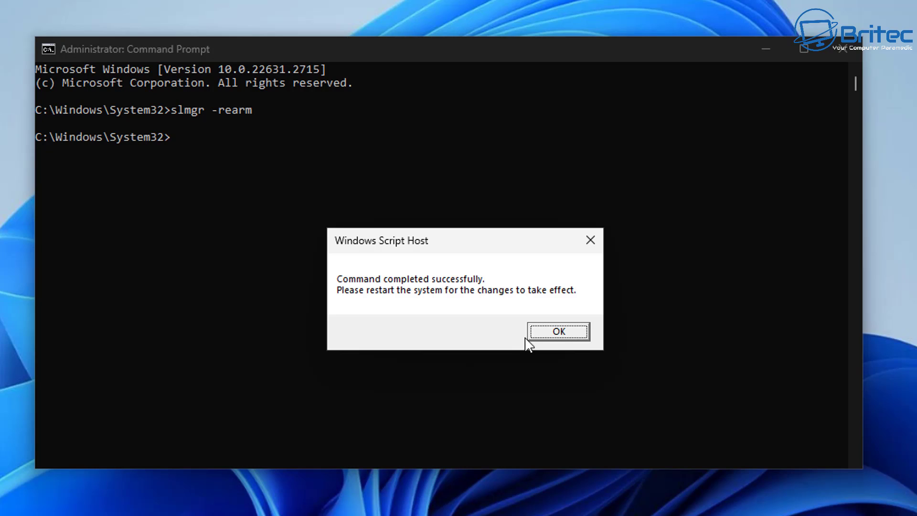
click(543, 337)
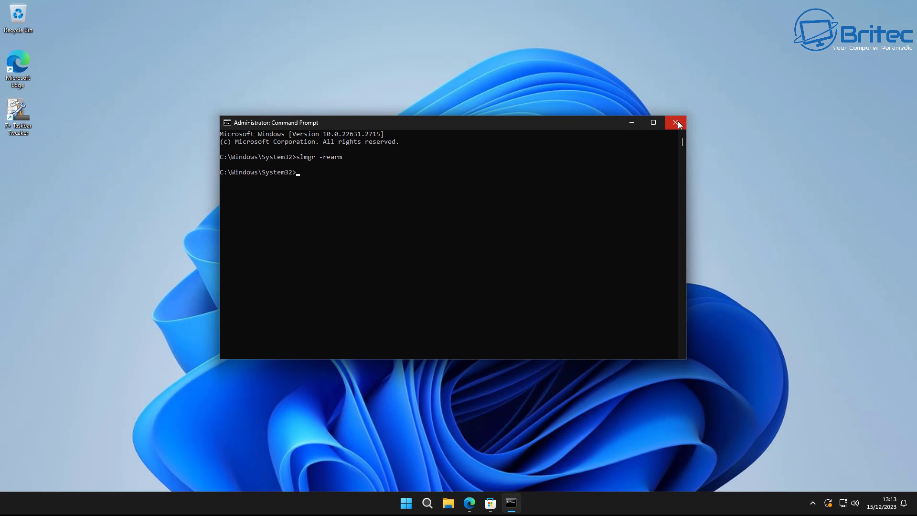
click(678, 122)
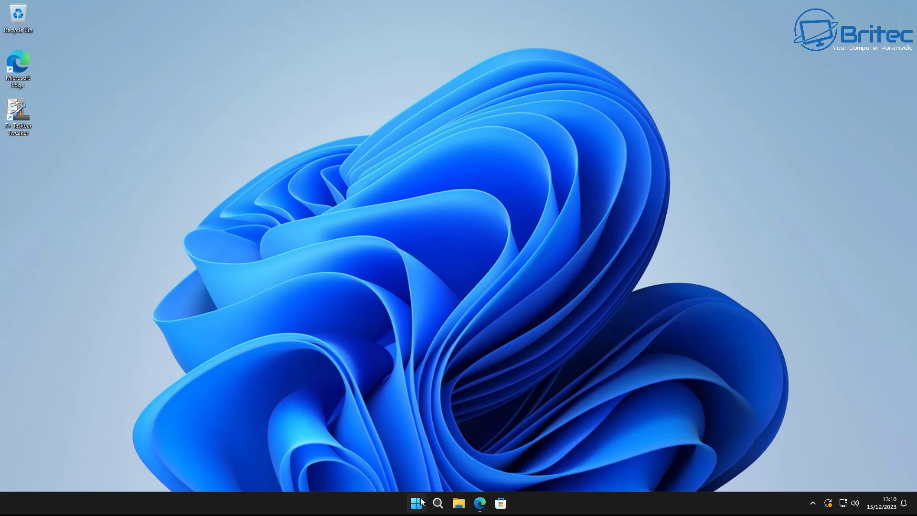
- Open Microsoft Store maximized and search 'showkeyplus' to reach its app page
click(501, 503)
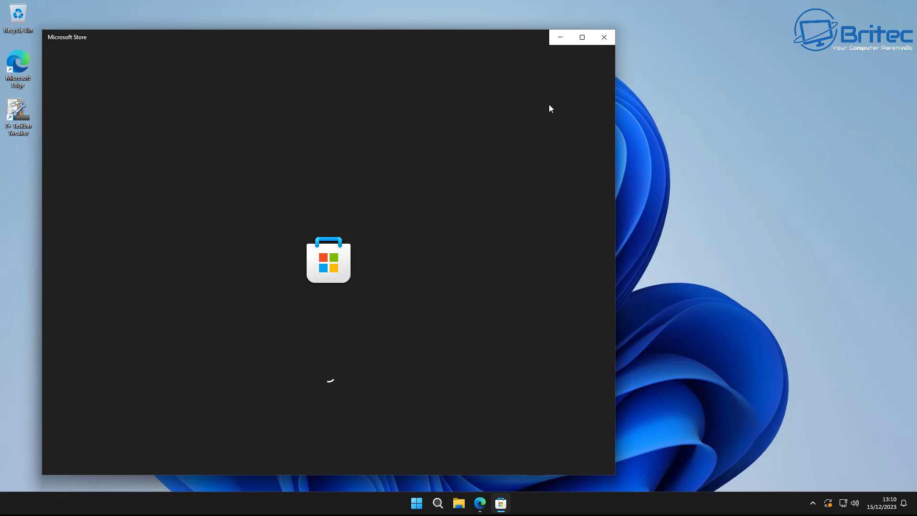
click(581, 37)
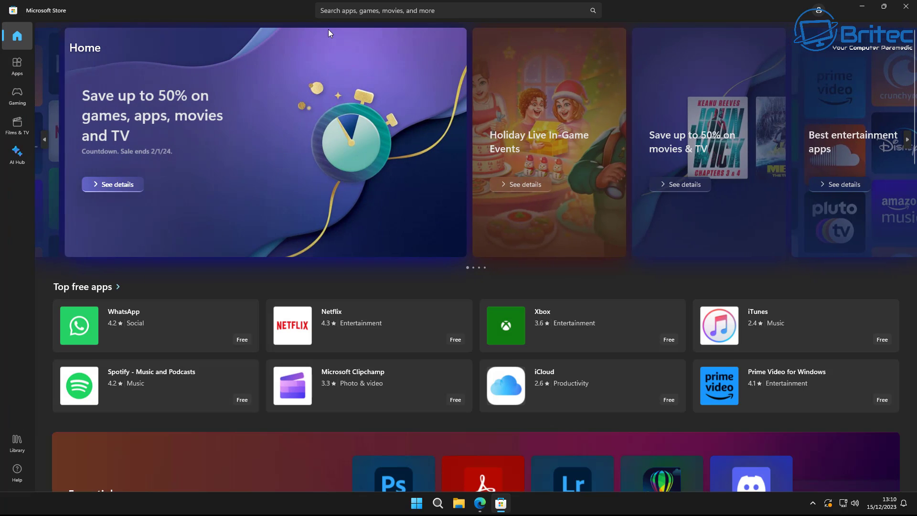
click(335, 12)
text(showkeyplus)
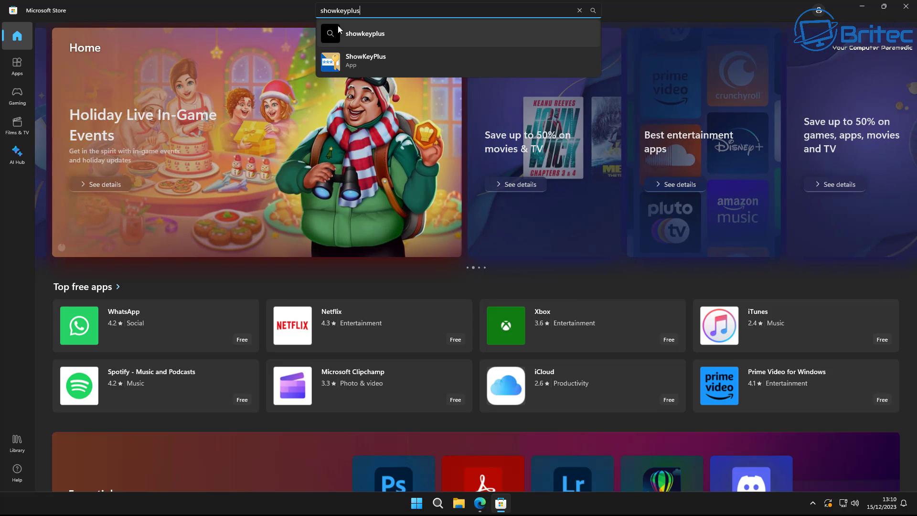
click(375, 67)
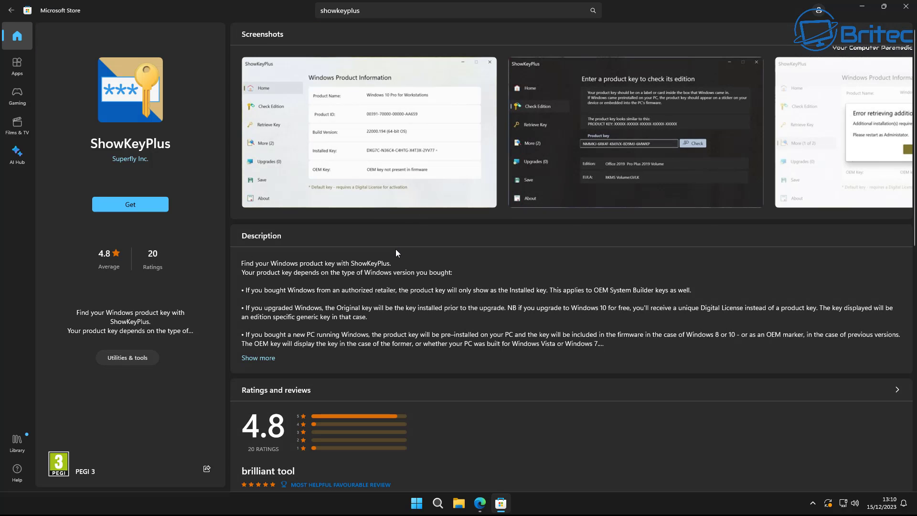
- Install ShowKeyPlus and launch it
click(130, 210)
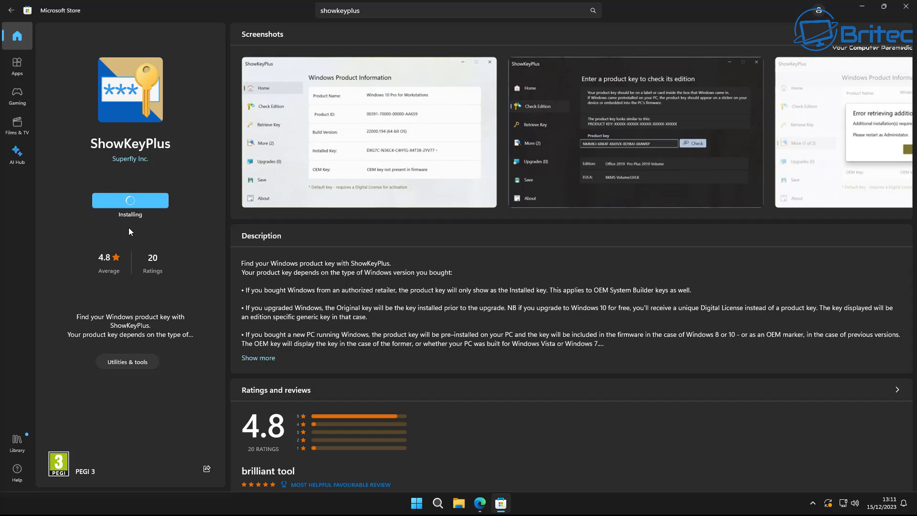
click(124, 207)
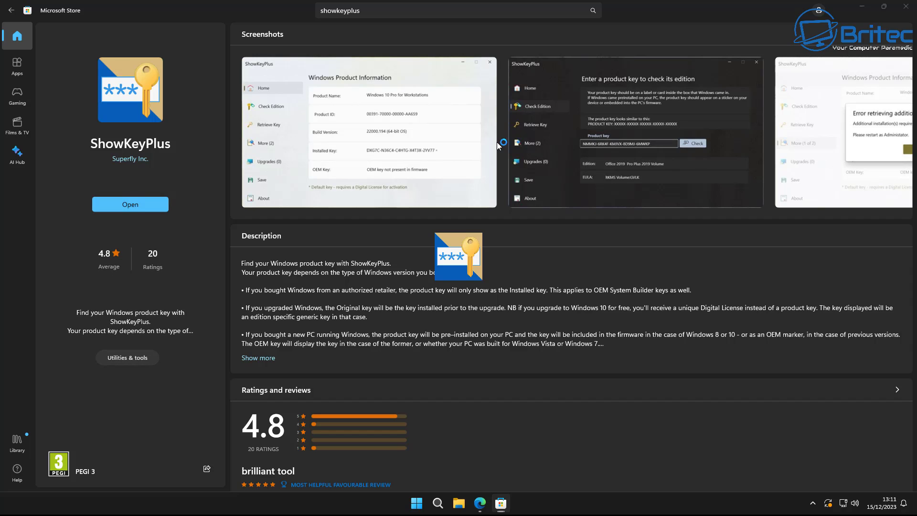
click(861, 7)
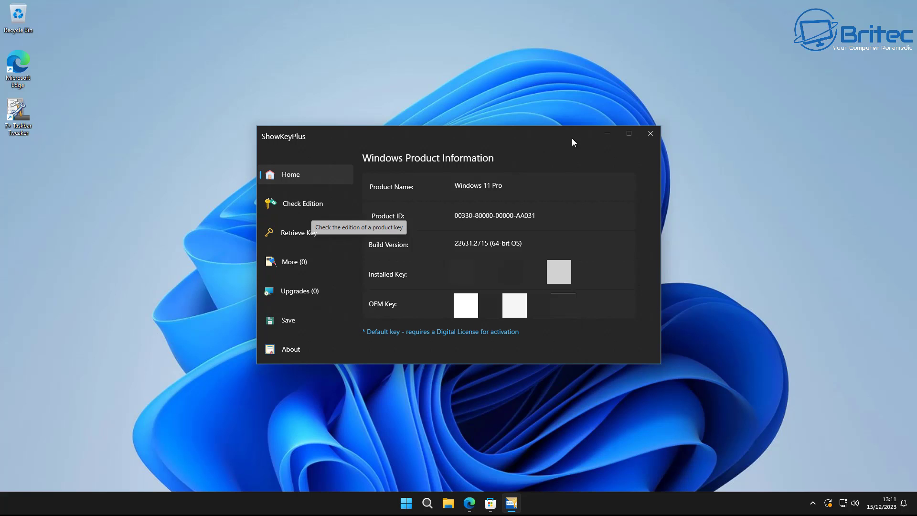
- Close ShowKeyPlus after reviewing the Windows 11 Pro key details, then open Settings from Start
click(649, 134)
key(super)
click(480, 215)
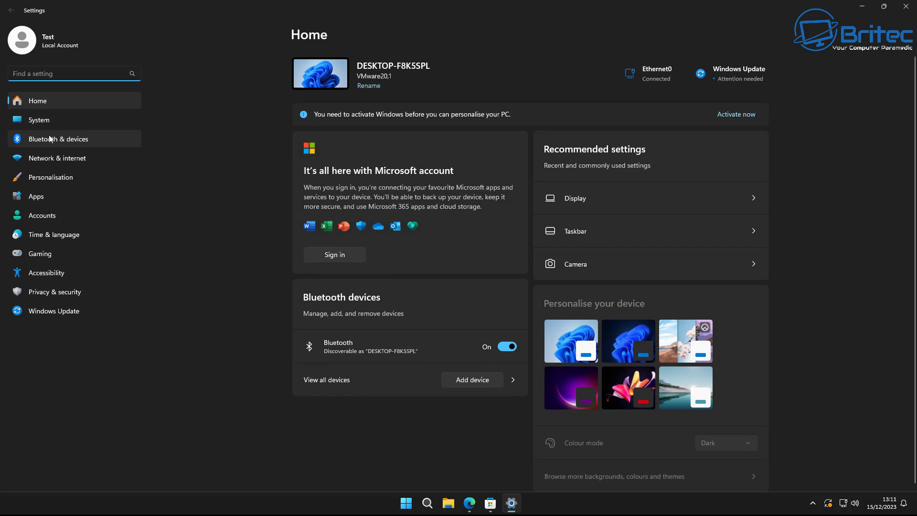
- Go to System > Activation, showing error 0xC004F211, and choose Change product key
click(45, 118)
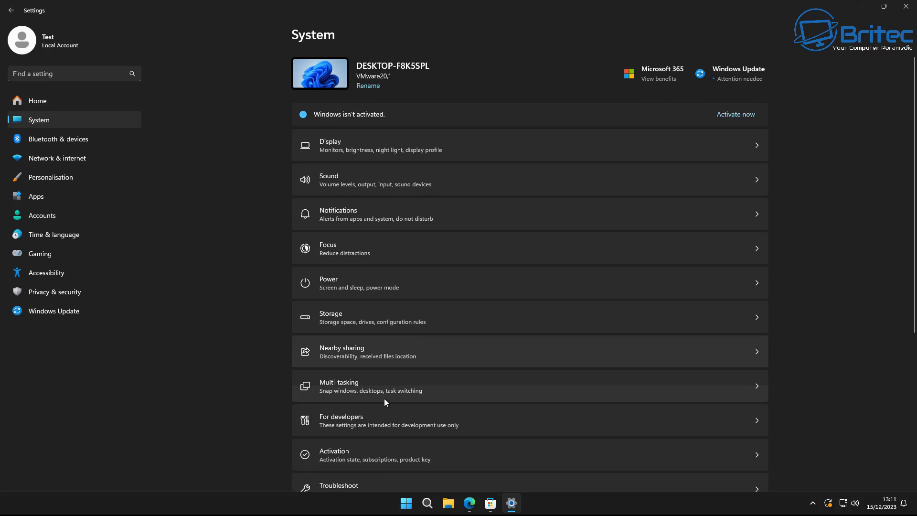
click(376, 455)
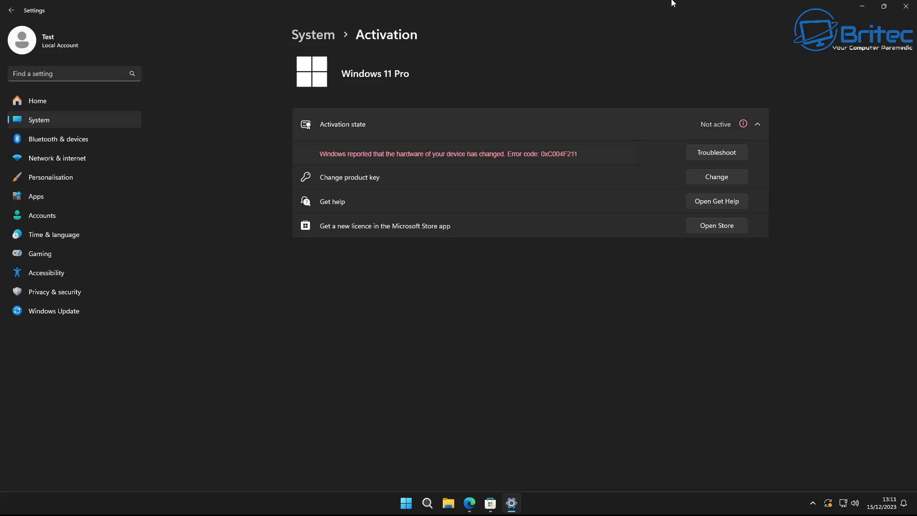
click(726, 176)
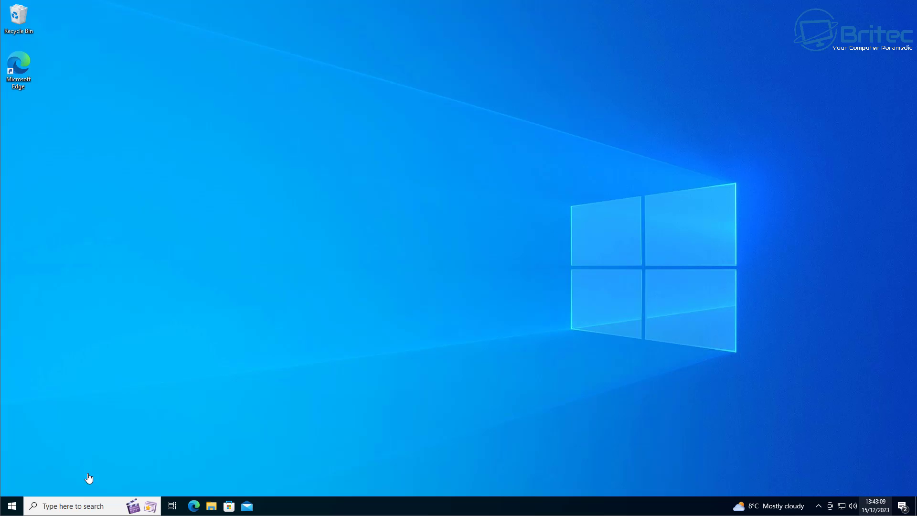
- Launch the Get Help app from a 'get help' taskbar search and centre its window
click(76, 506)
text(get)
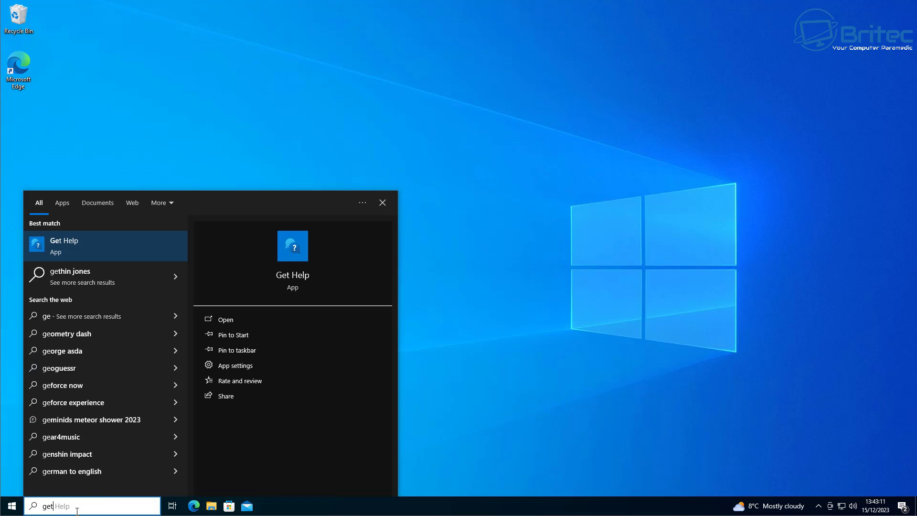
text( help)
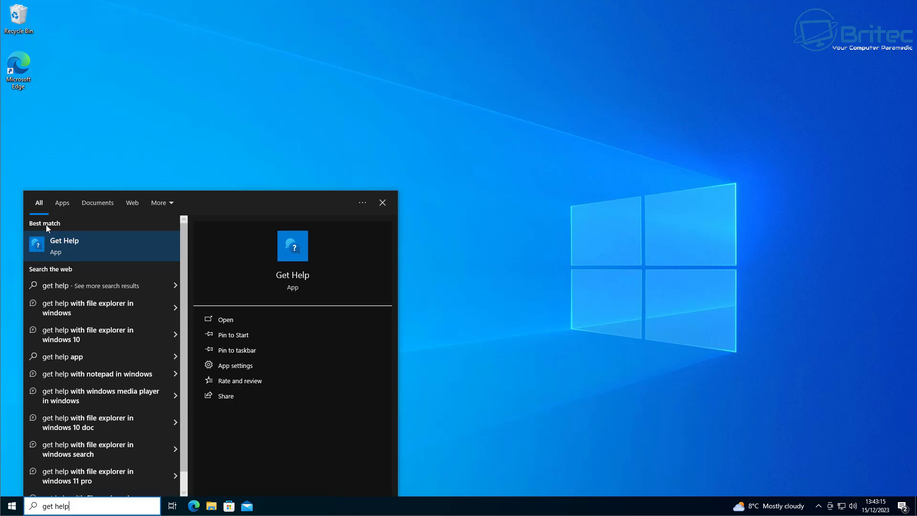
click(65, 242)
drag(148, 26, 424, 89)
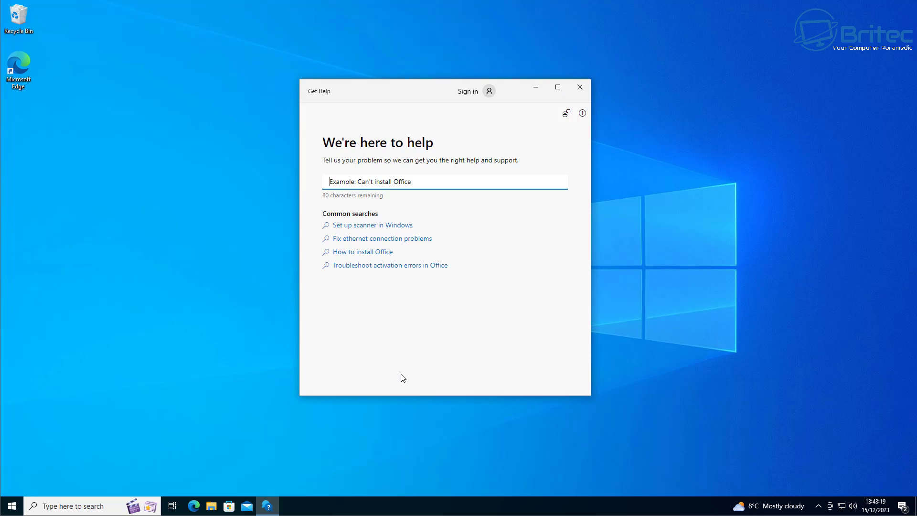
- Search "can't activate", choose Can't activate Windows, and scroll the activation errors article
text(can't activate)
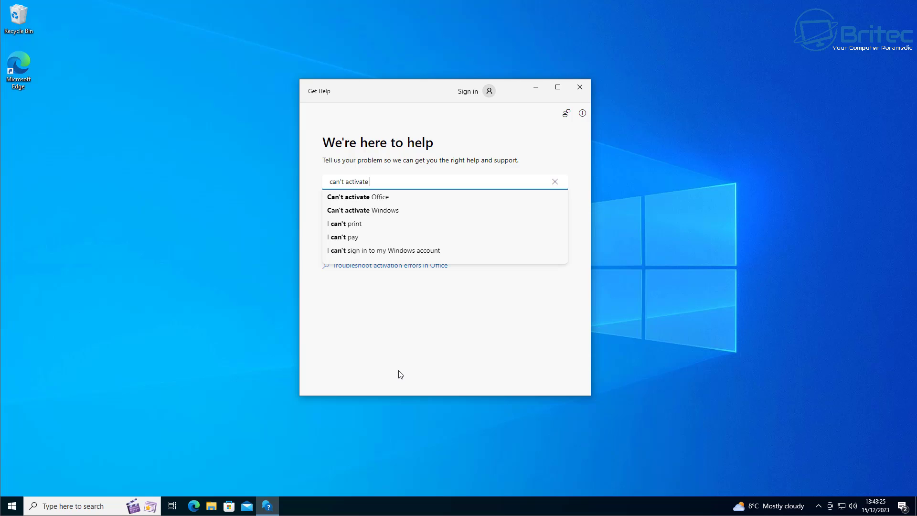
click(391, 211)
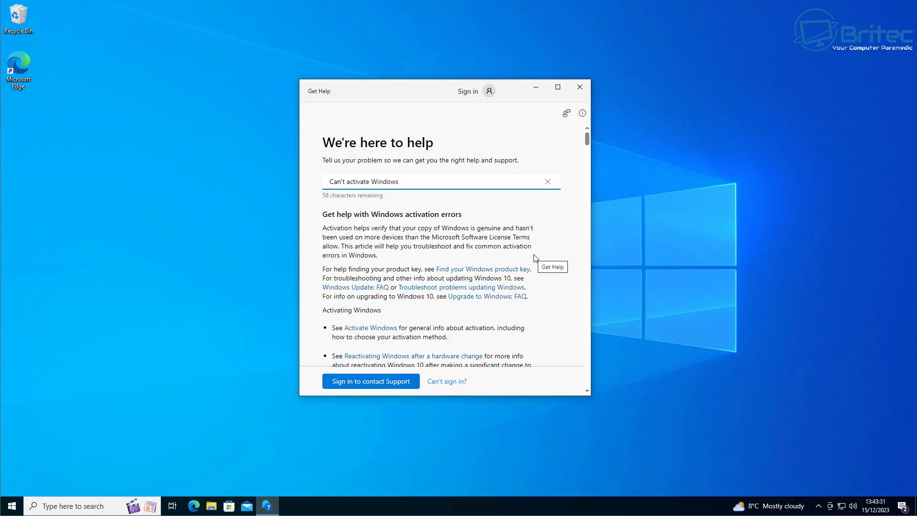
scroll(535, 257, down, 5)
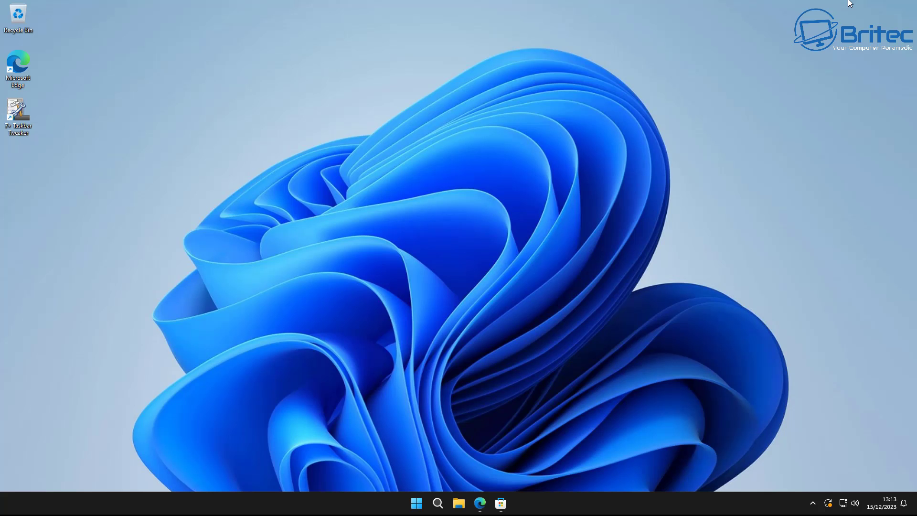
- Launch Reset PC from Settings > System > Recovery to reach Keep my files or Remove everything
click(417, 502)
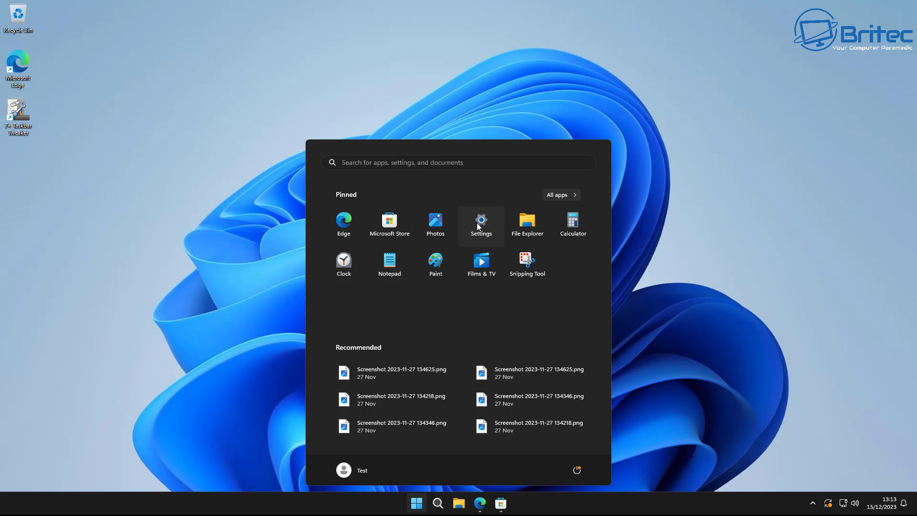
click(477, 223)
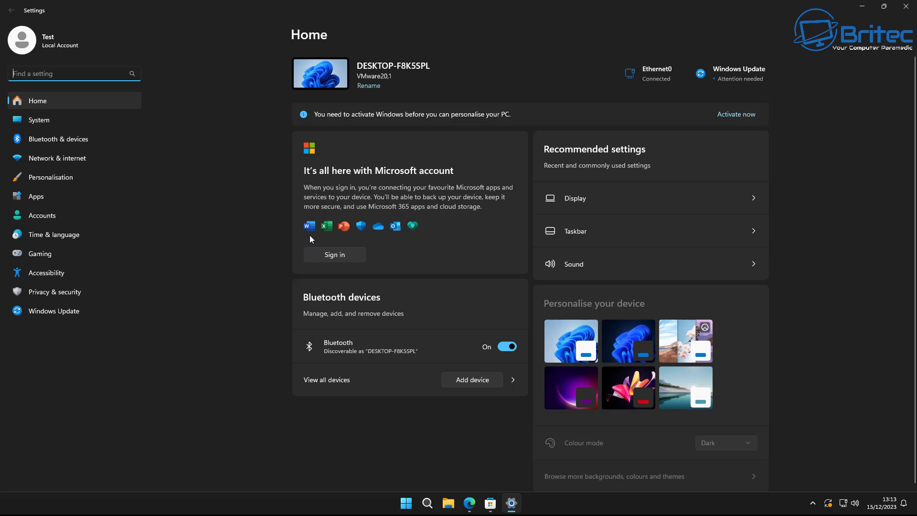
click(28, 123)
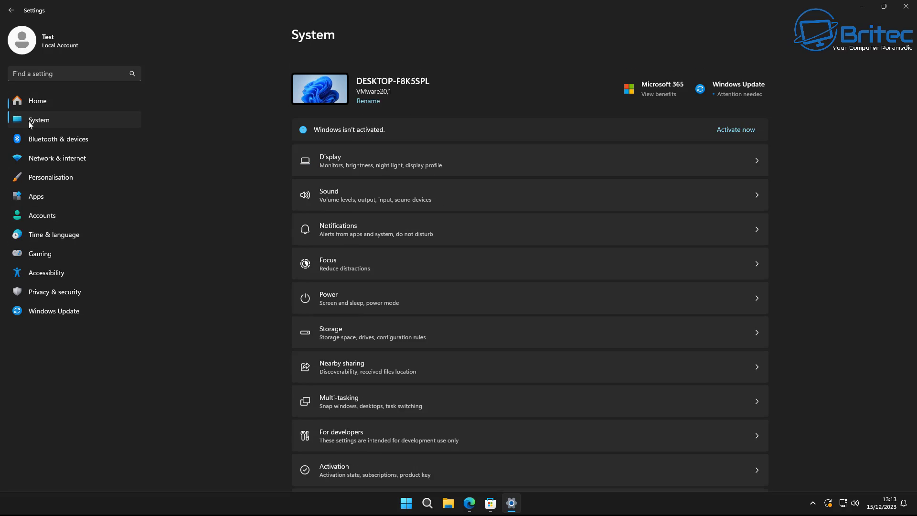
scroll(481, 384, down, 5)
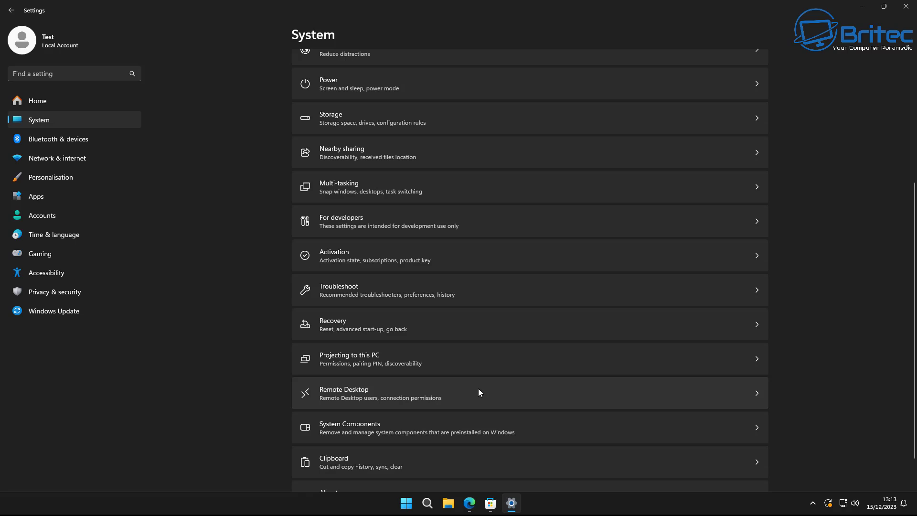
scroll(477, 389, down, 1)
click(389, 278)
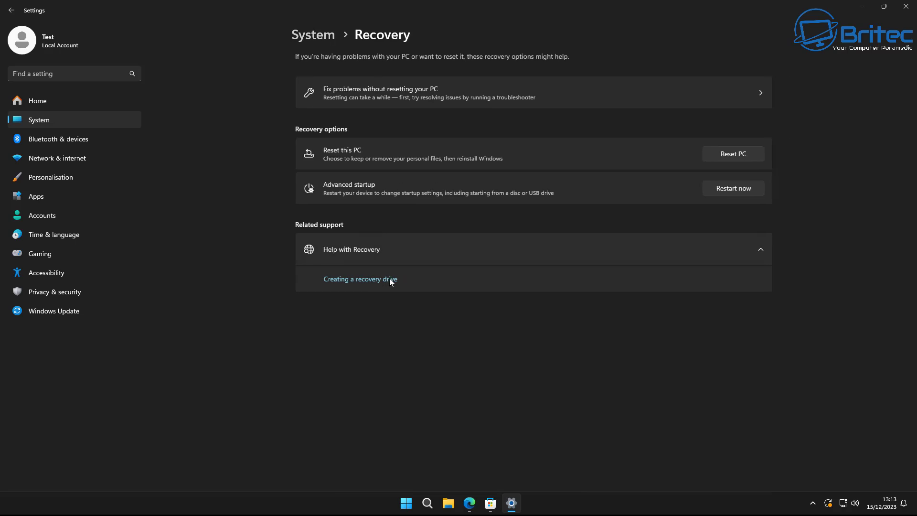
click(724, 151)
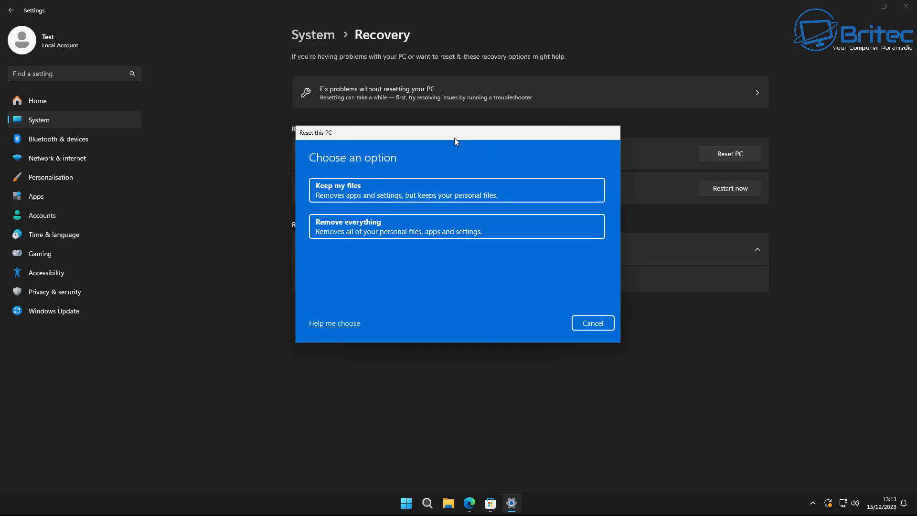
- Choose Keep my files and Cloud download, continue to Ready to reset, then cancel
click(388, 194)
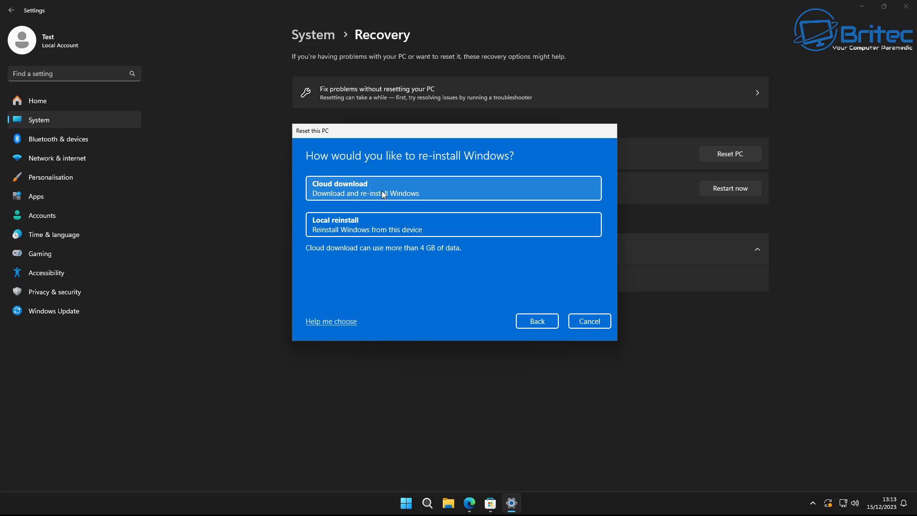
click(412, 185)
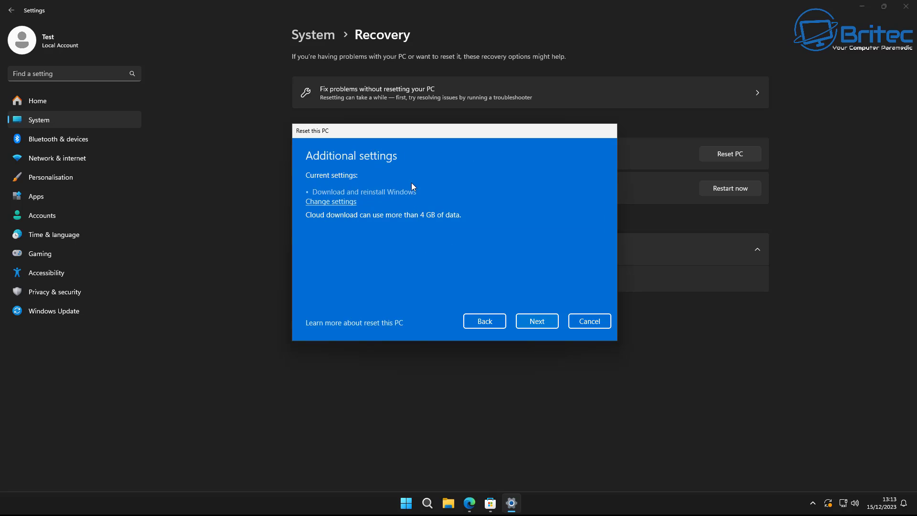
click(539, 322)
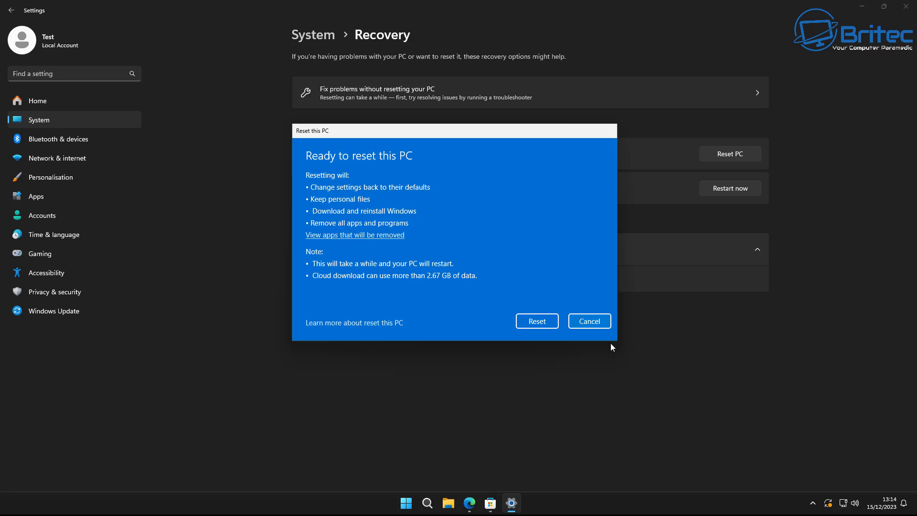
click(595, 322)
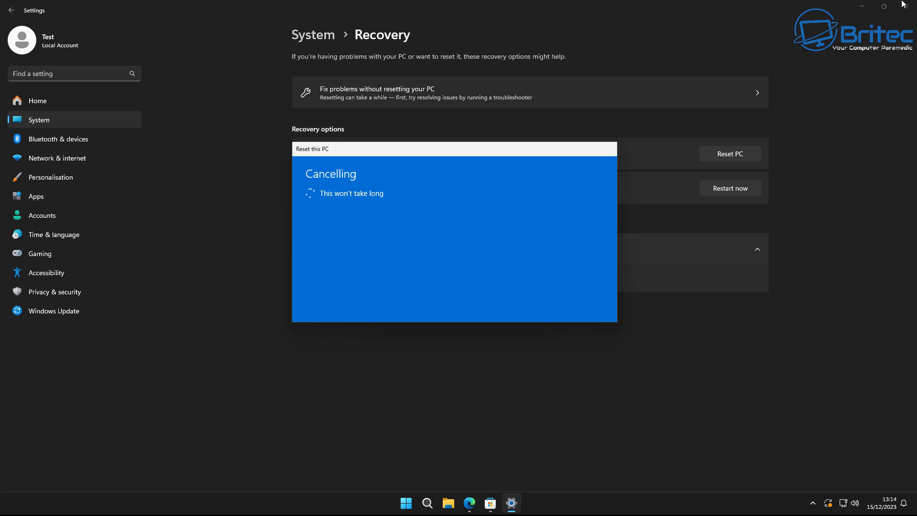